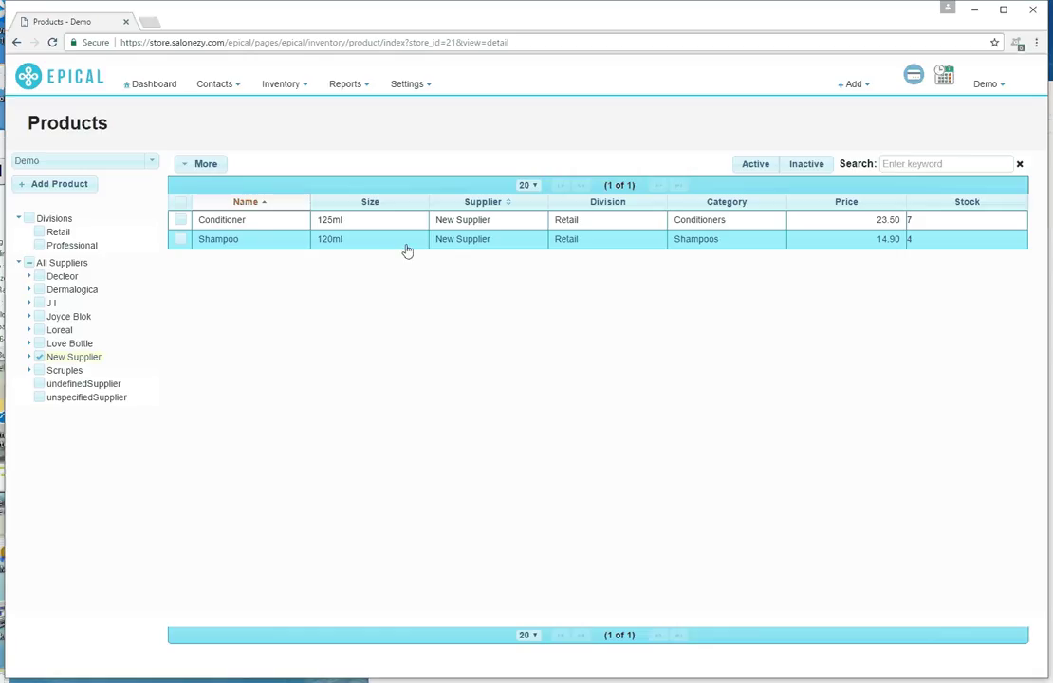
- Open the details of the 120ml Shampoo product from the product list
{"action": "left_click", "coordinate": [398, 245]}
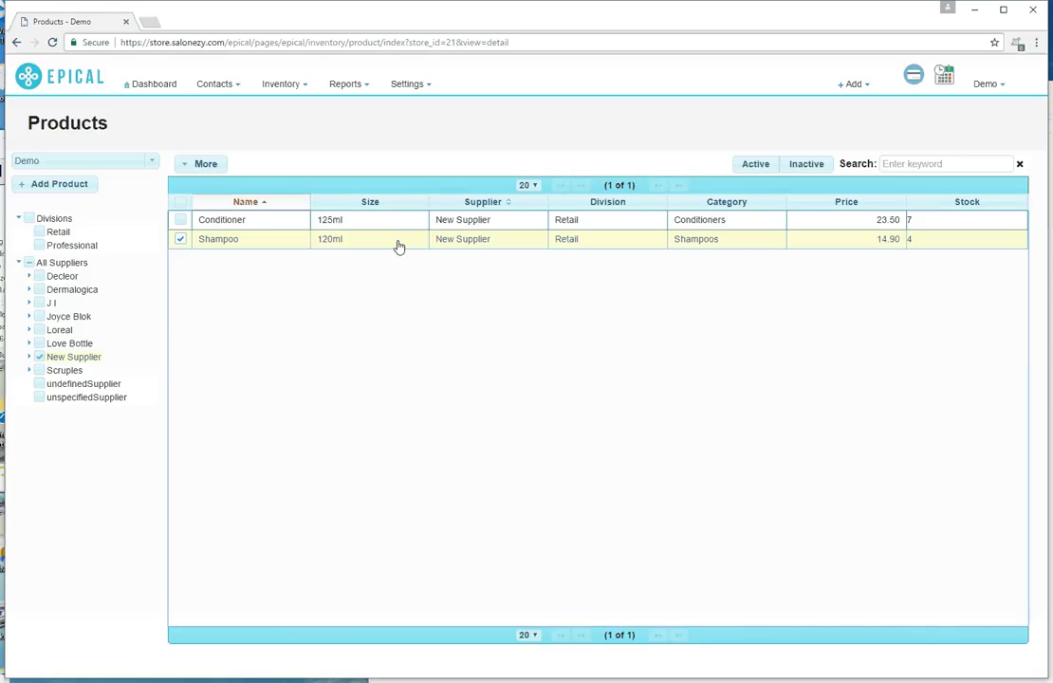
{"action": "double_click", "coordinate": [399, 245]}
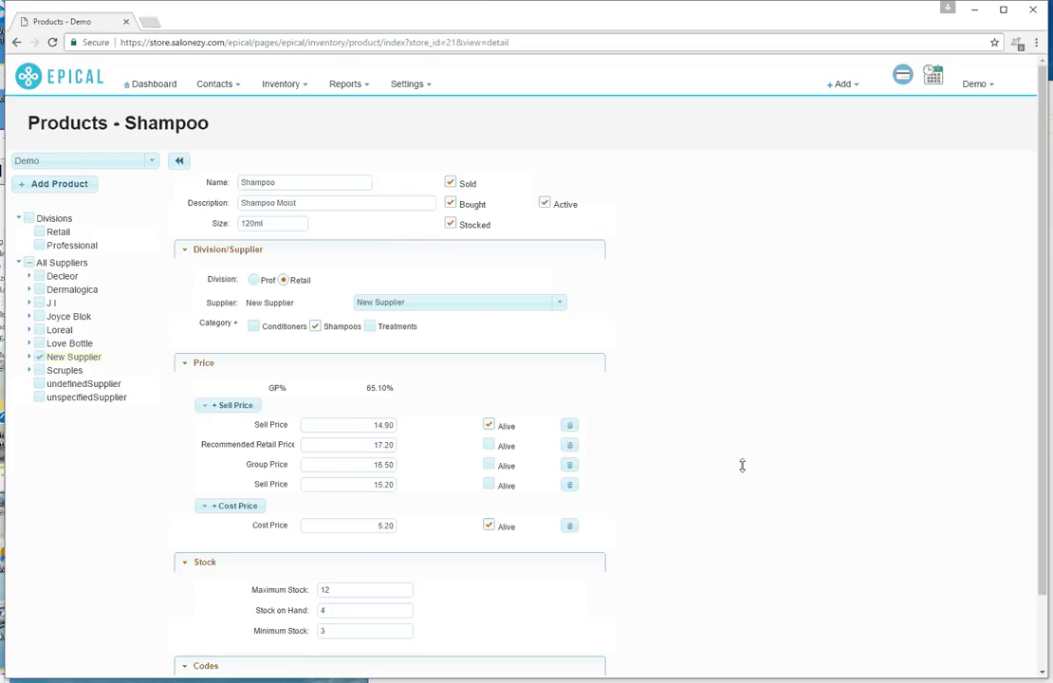
{"action": "scroll", "coordinate": [731, 466], "scroll_direction": "down", "scroll_amount": 1}
{"action": "scroll", "coordinate": [353, 216], "scroll_direction": "up", "scroll_amount": 1}
- Create a new product category named Styling from the Shampoo product's division and supplier details
{"action": "left_click", "coordinate": [315, 325]}
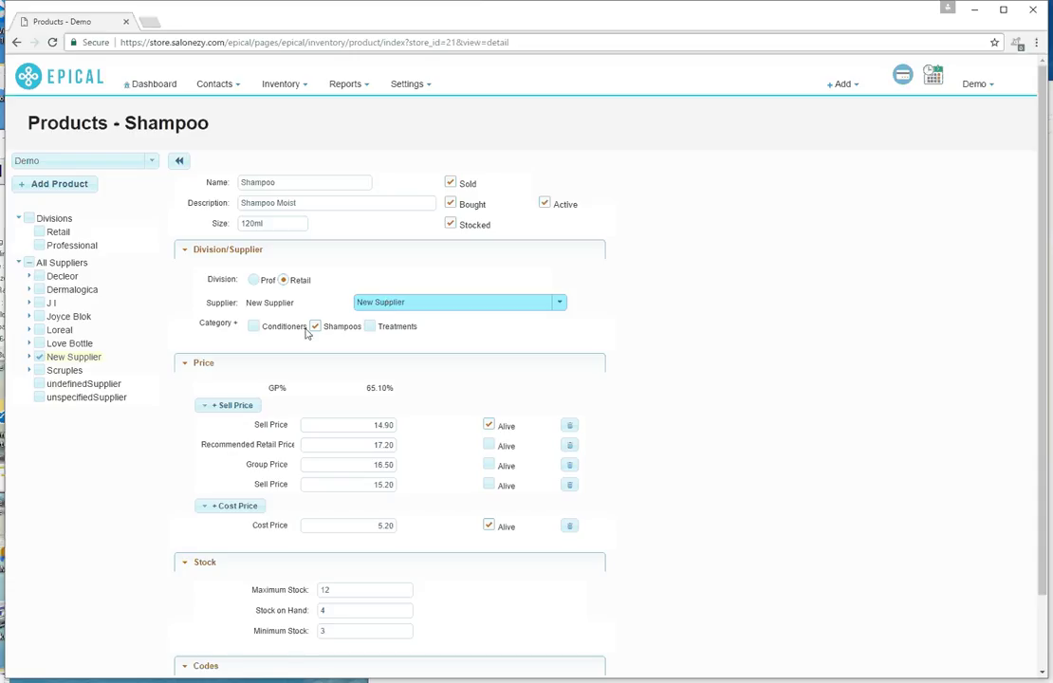
{"action": "left_click", "coordinate": [216, 324]}
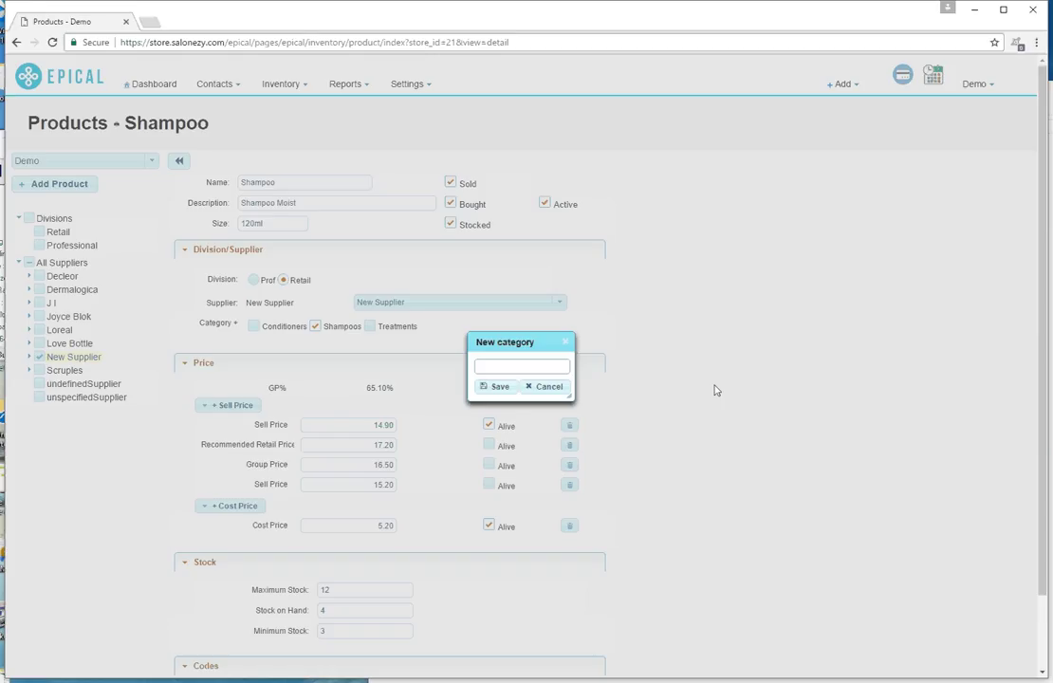
{"action": "type", "text": "Styling"}
{"action": "left_click", "coordinate": [498, 387]}
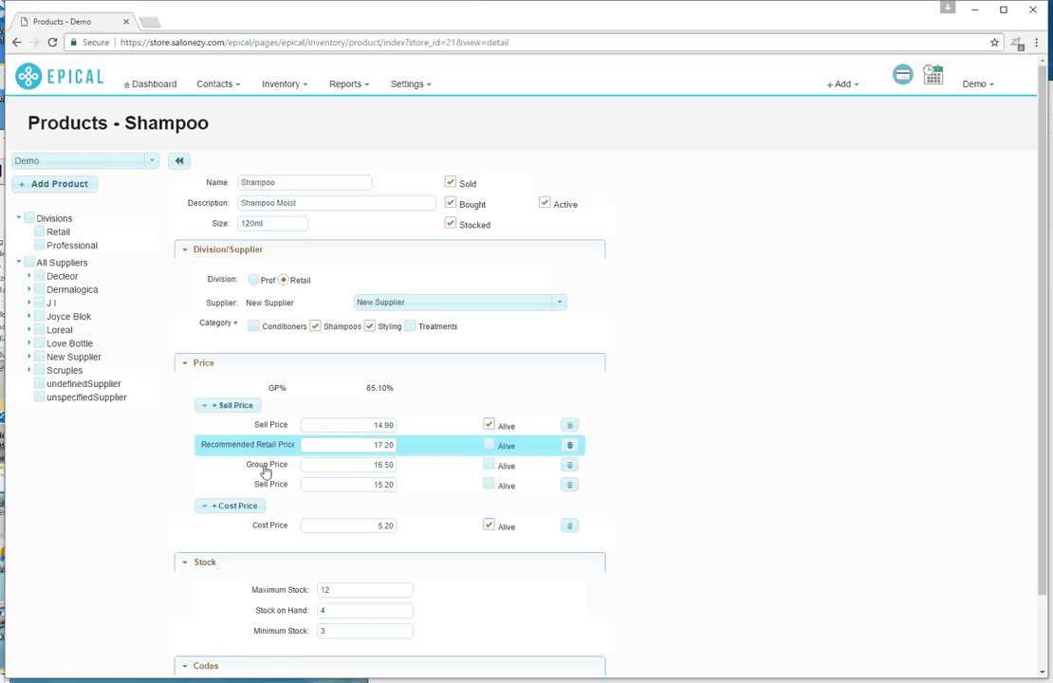
{"action": "left_click", "coordinate": [203, 407]}
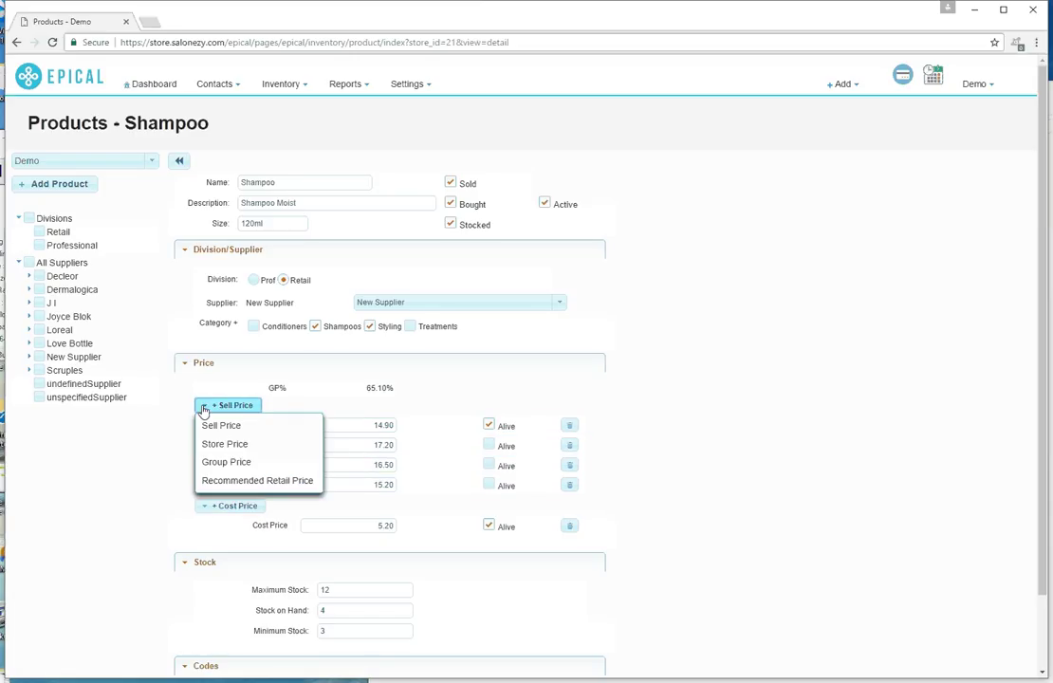
{"action": "left_click", "coordinate": [203, 408]}
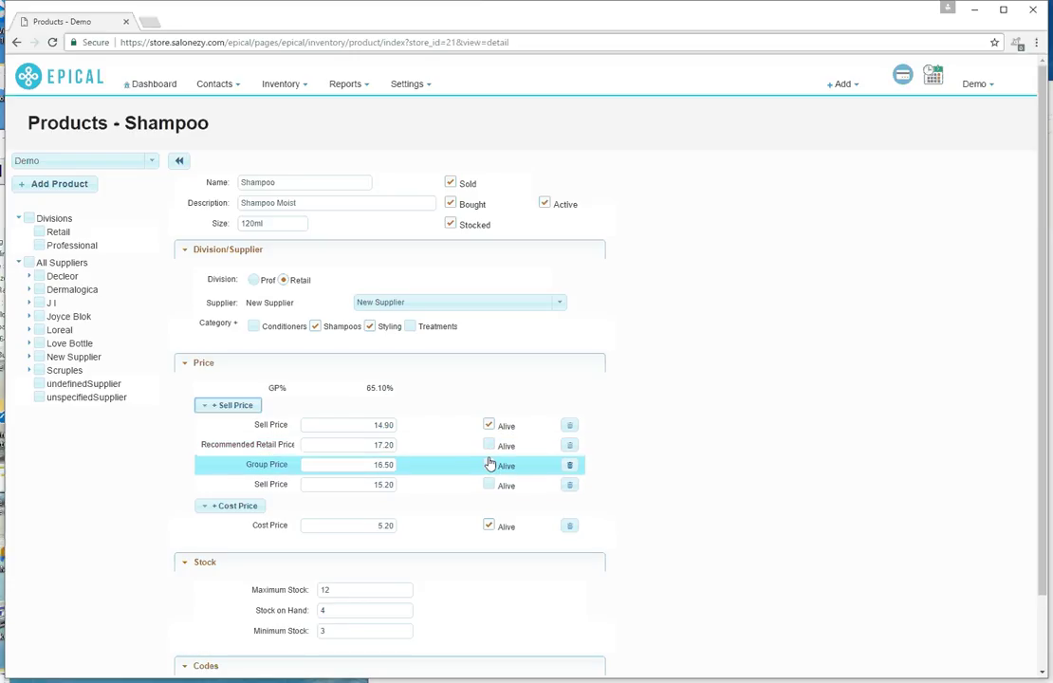
{"action": "left_click", "coordinate": [211, 510]}
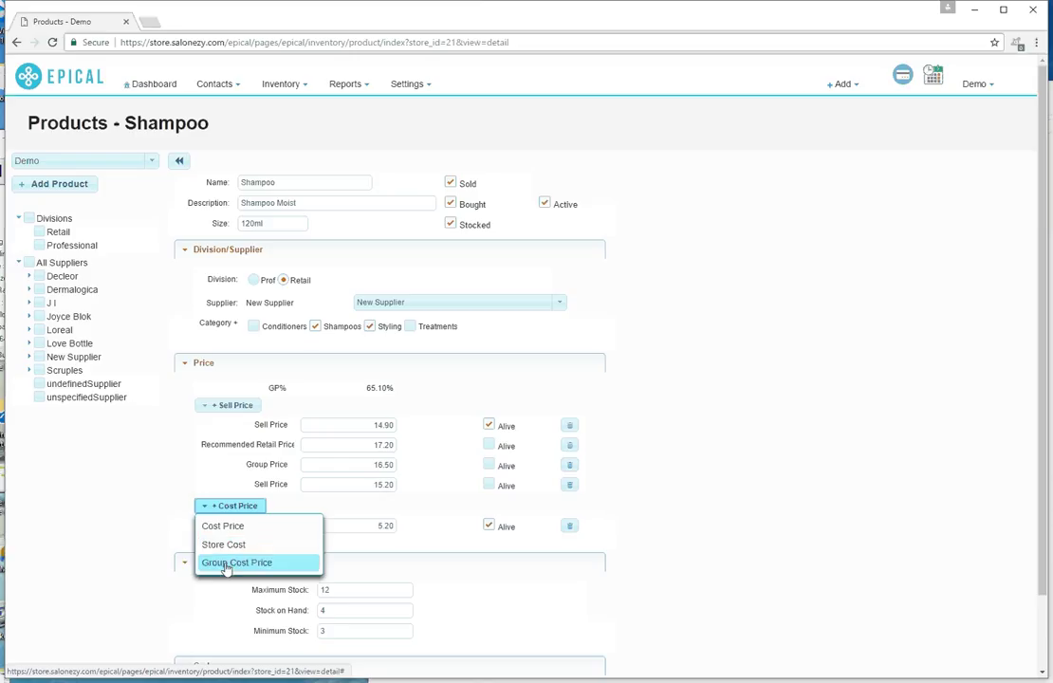
{"action": "left_click", "coordinate": [205, 507]}
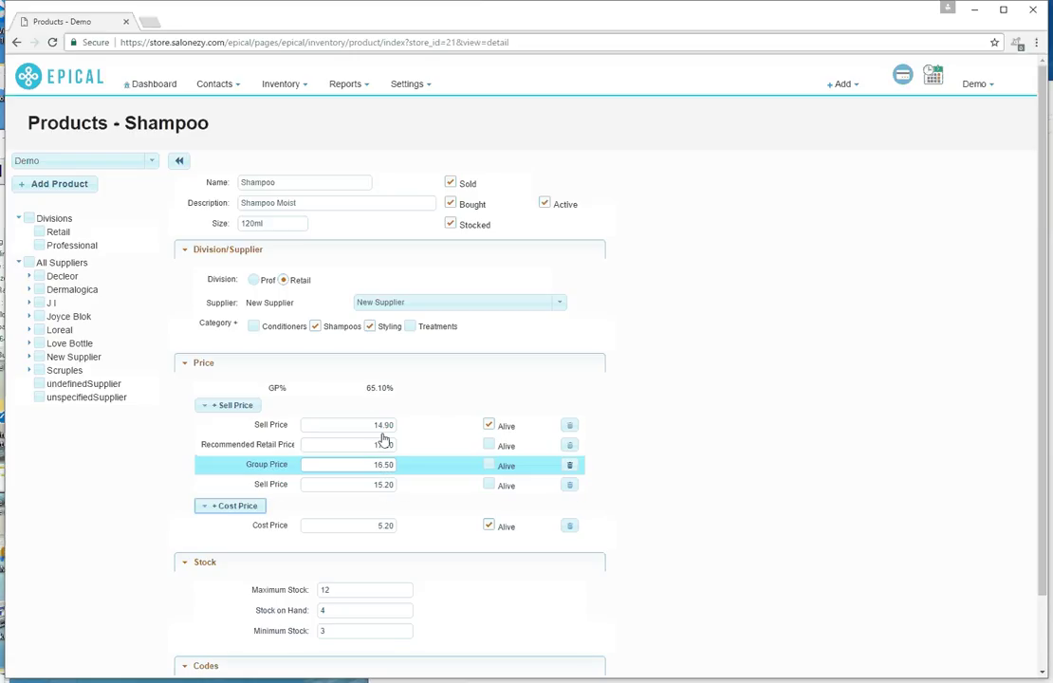
- Make the Group Price the alive sell price for the Shampoo product
{"action": "left_click", "coordinate": [489, 465]}
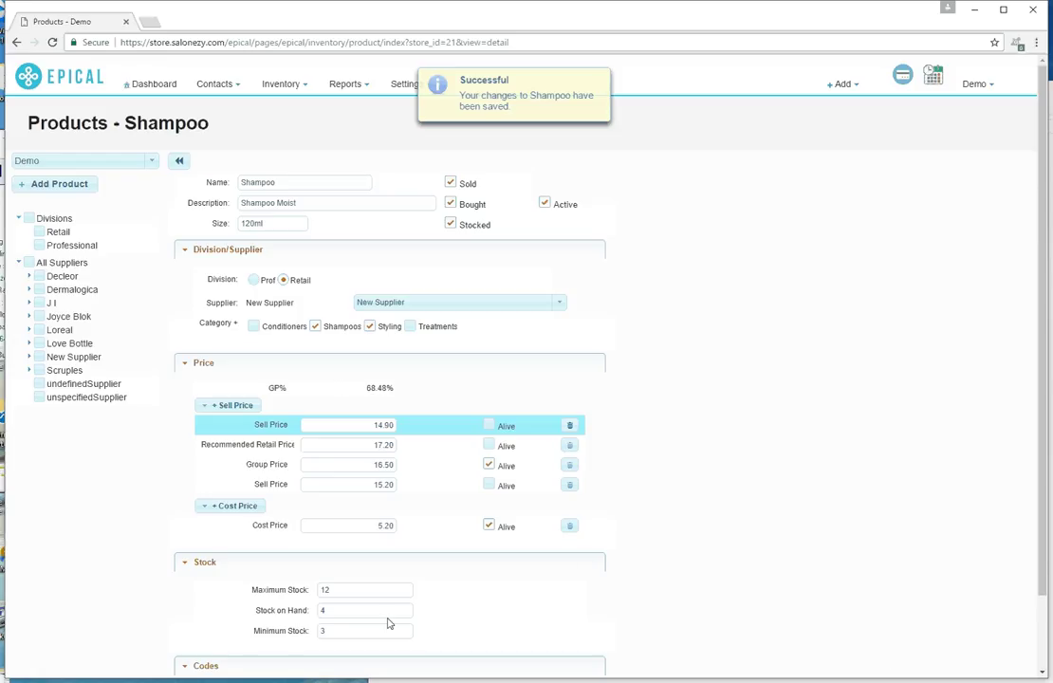
- Examine the Shampoo product's maximum stock, stock on hand and minimum stock levels
{"action": "scroll", "coordinate": [262, 598], "scroll_direction": "down", "scroll_amount": 1}
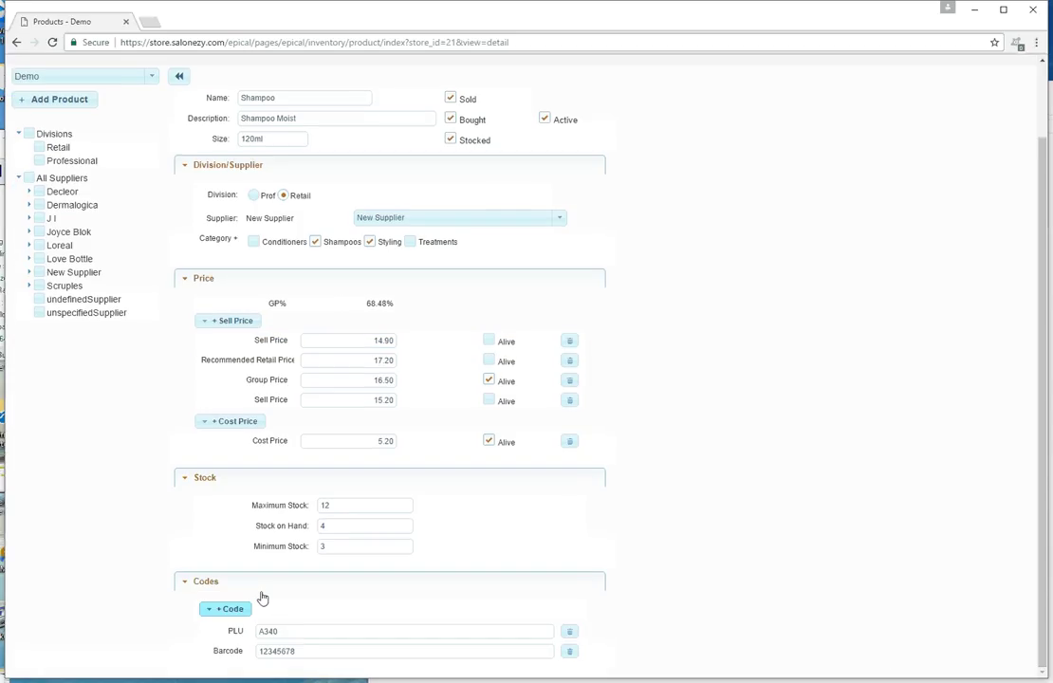
{"action": "left_click", "coordinate": [327, 502]}
{"action": "left_click", "coordinate": [348, 526]}
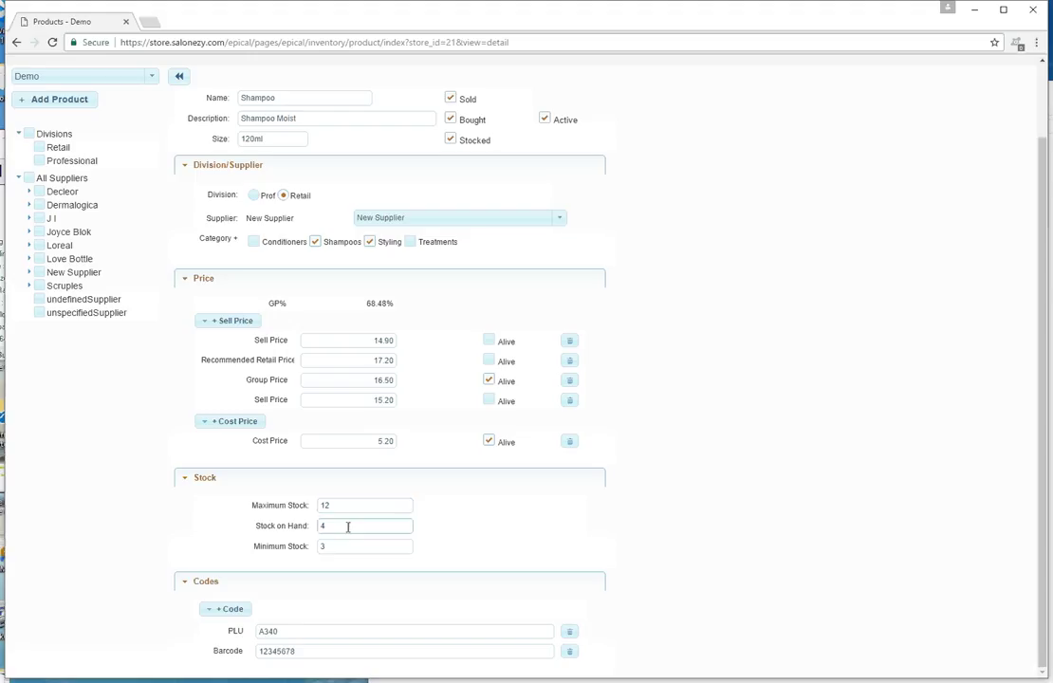
{"action": "left_click", "coordinate": [337, 548]}
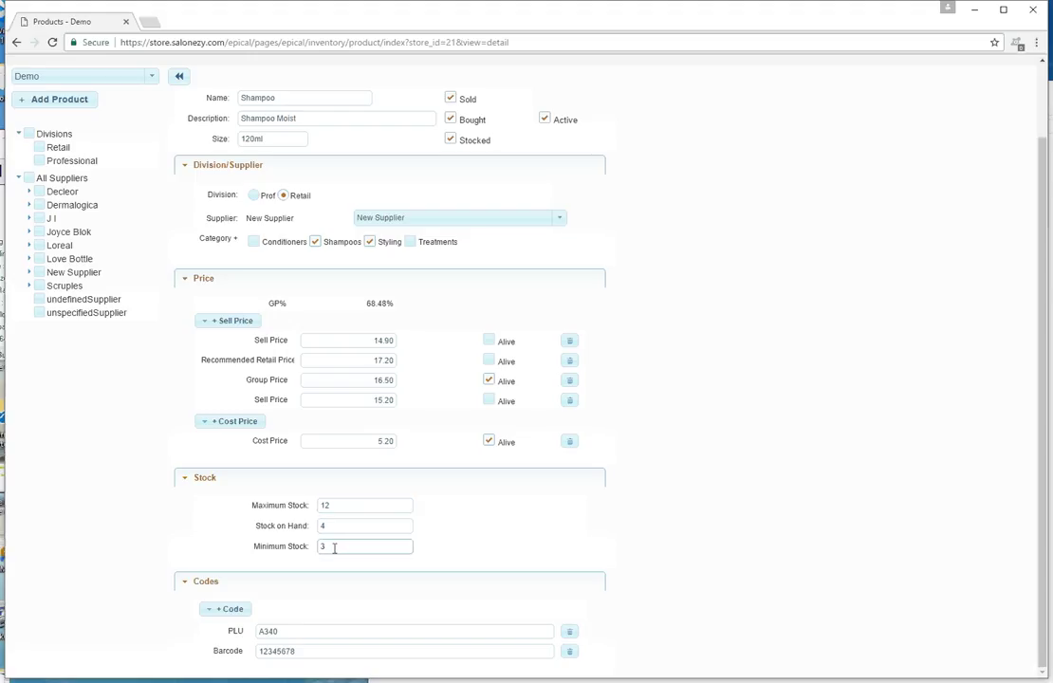
{"action": "left_click", "coordinate": [343, 526]}
{"action": "left_click", "coordinate": [343, 545]}
{"action": "left_click", "coordinate": [342, 509]}
{"action": "left_click", "coordinate": [340, 531]}
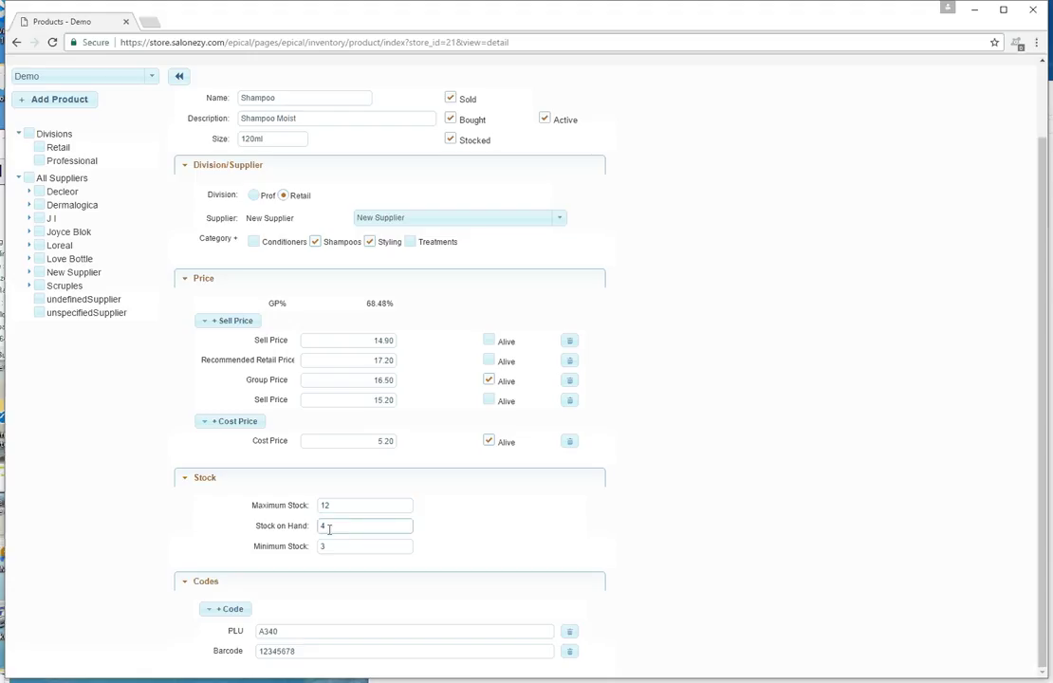
{"action": "left_click", "coordinate": [329, 546]}
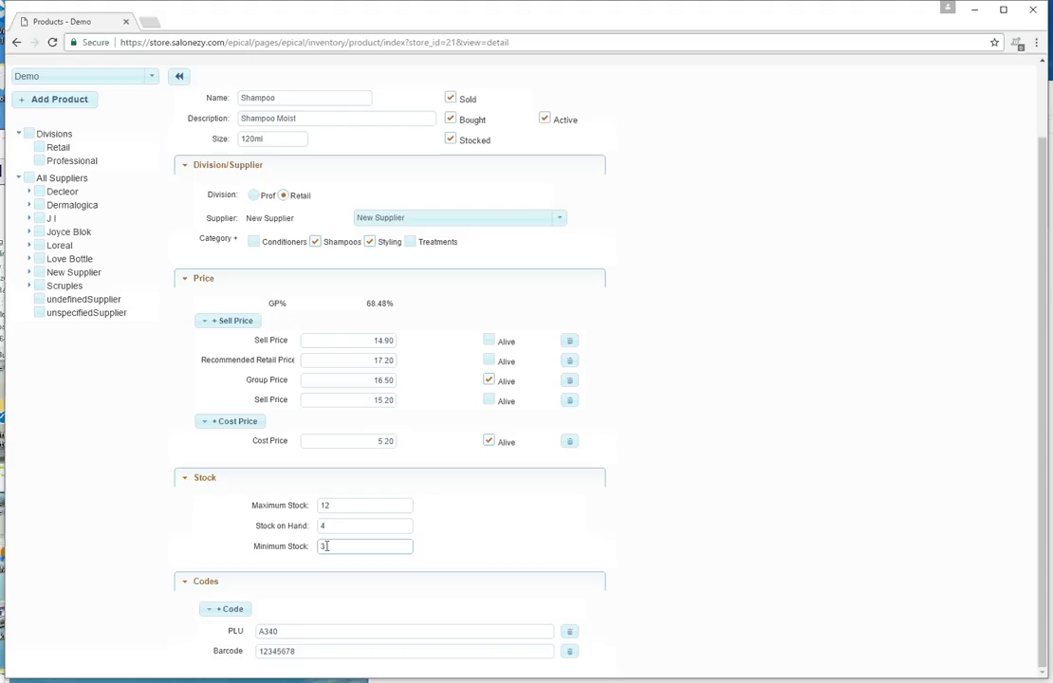
{"action": "left_click", "coordinate": [343, 531]}
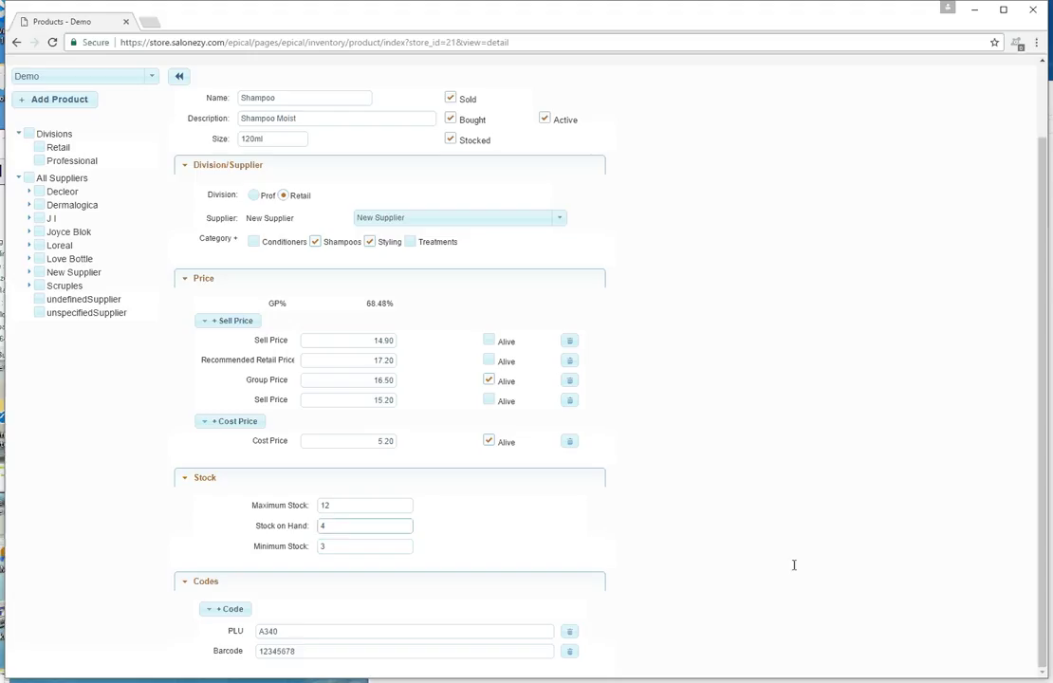
{"action": "left_click", "coordinate": [734, 560]}
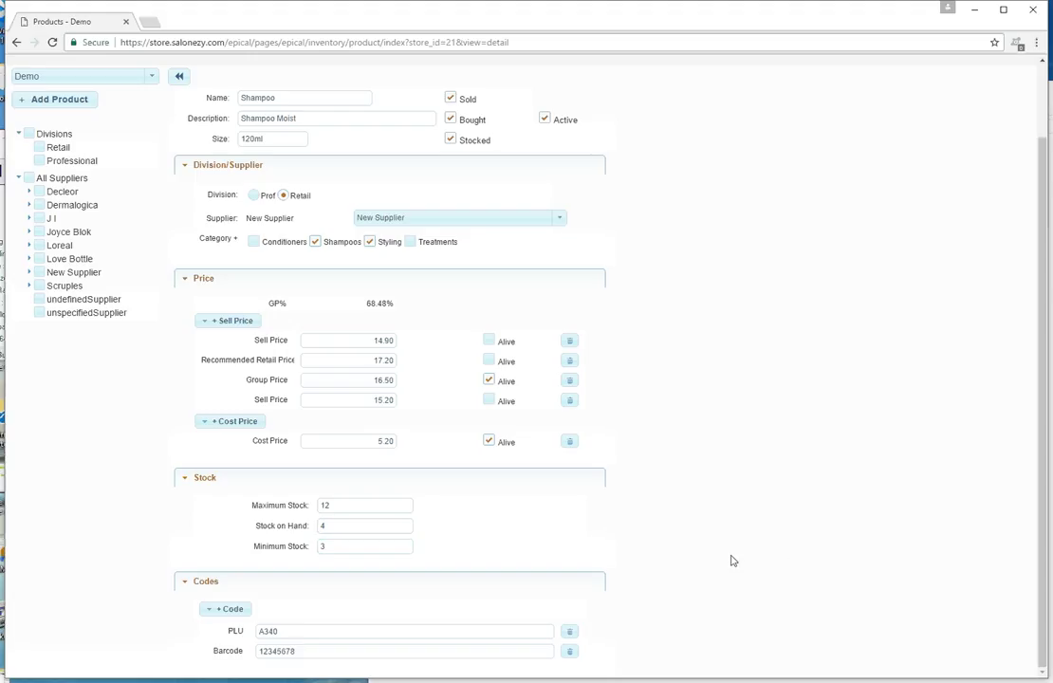
- Add another barcode, 902786453, to the Shampoo product's codes and save it
{"action": "left_click", "coordinate": [215, 616]}
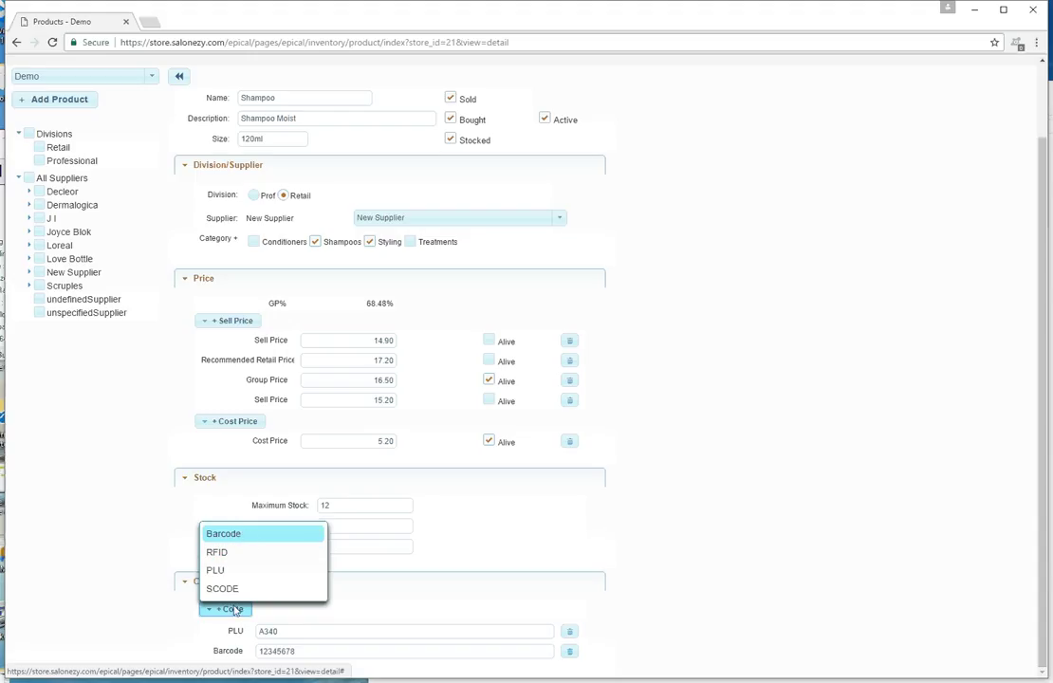
{"action": "left_click", "coordinate": [243, 539]}
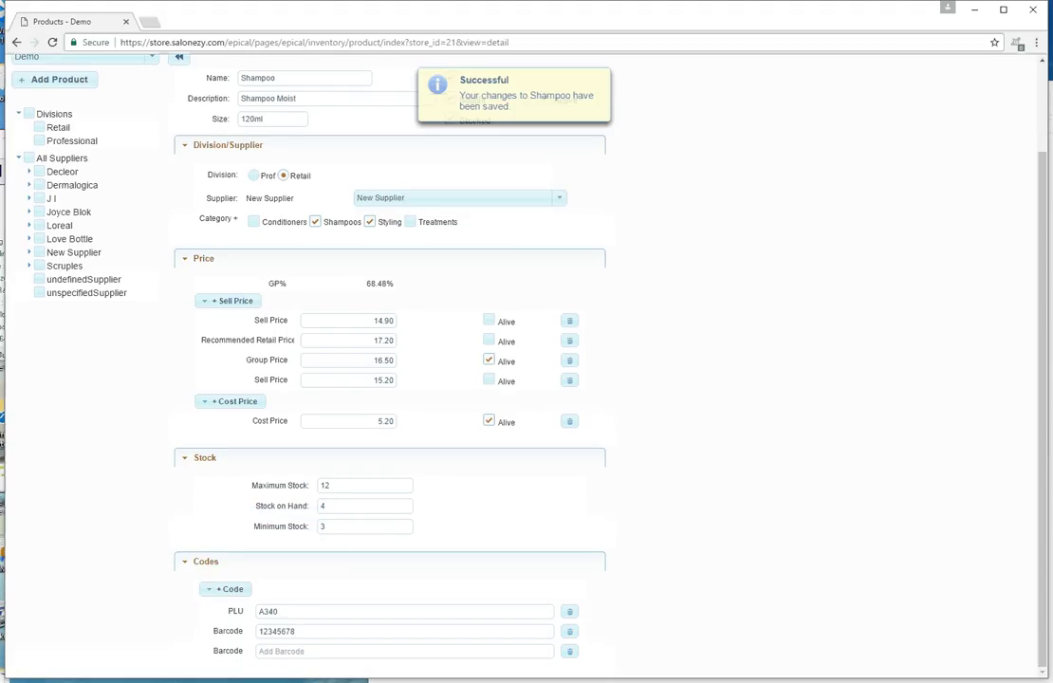
{"action": "left_click", "coordinate": [308, 650]}
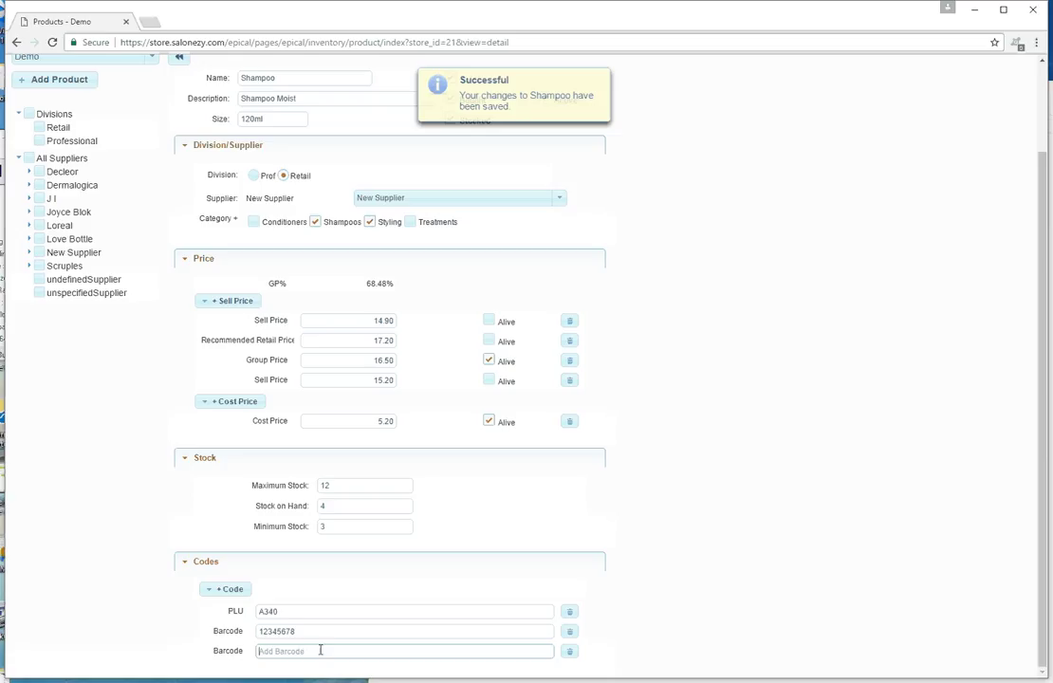
{"action": "type", "text": "902786453"}
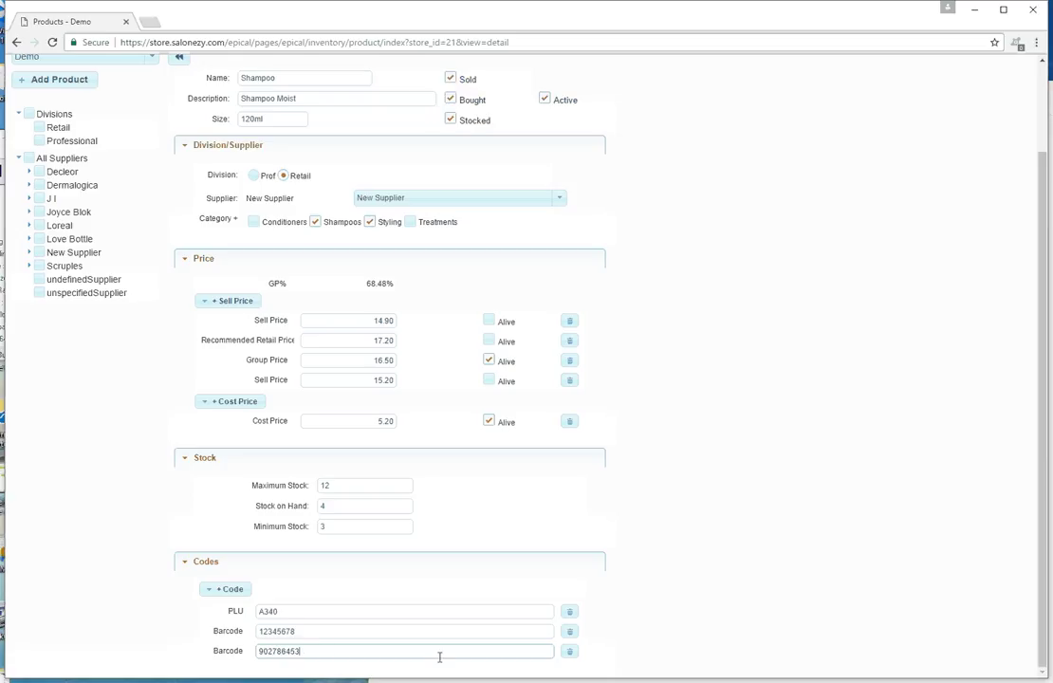
{"action": "left_click", "coordinate": [355, 611]}
{"action": "key", "text": "Return"}
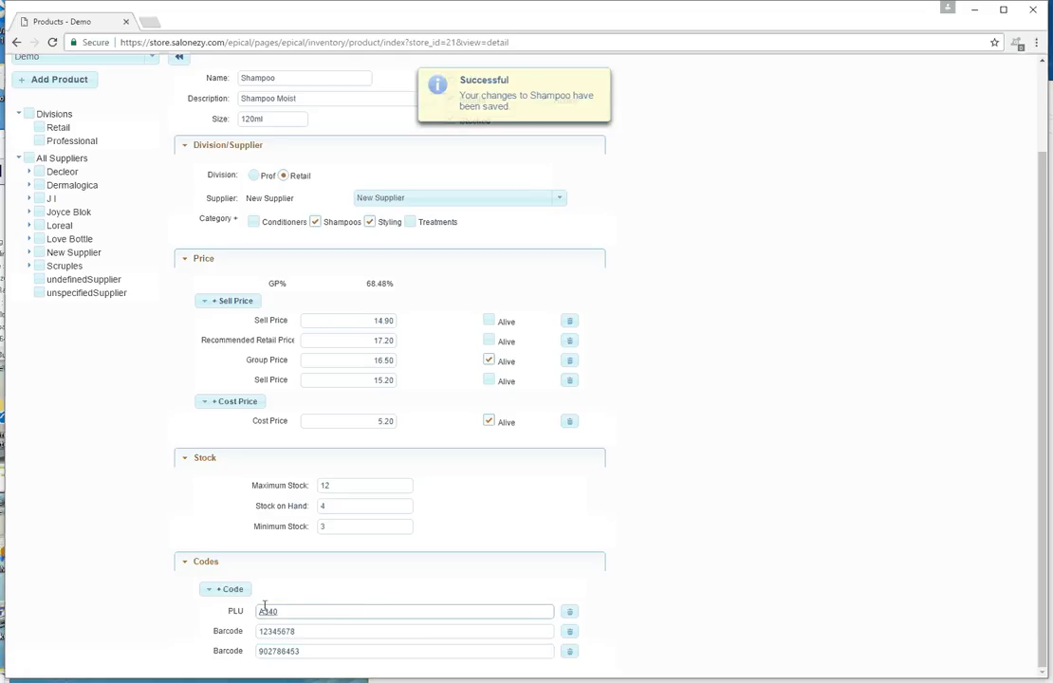
{"action": "scroll", "coordinate": [131, 558], "scroll_direction": "up", "scroll_amount": 2}
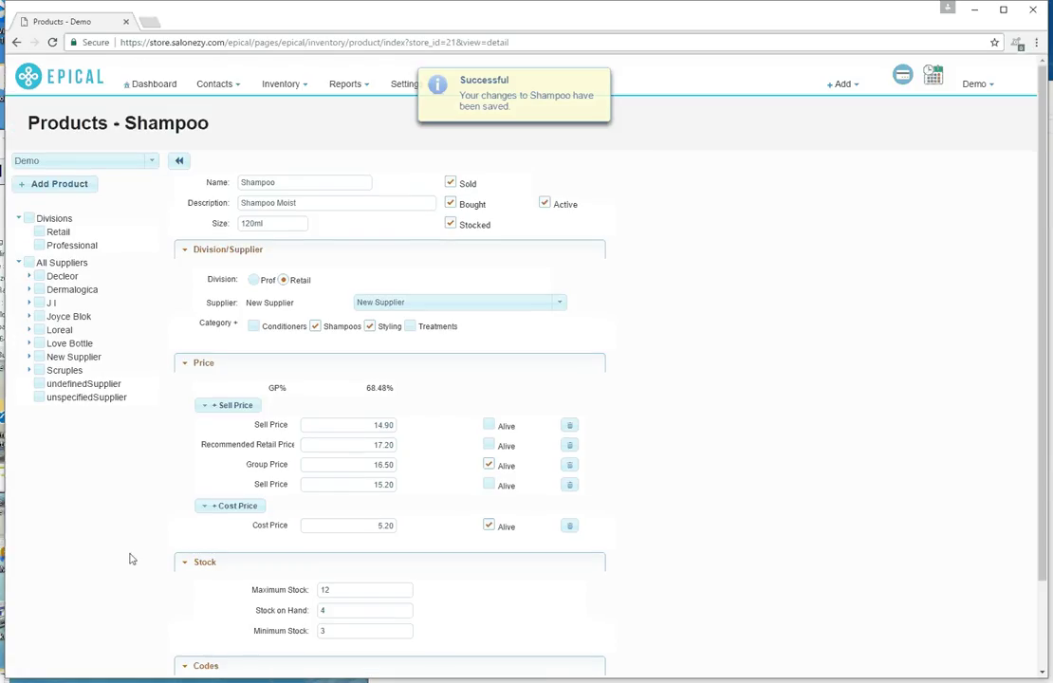
{"action": "left_click", "coordinate": [151, 169]}
{"action": "left_click", "coordinate": [152, 169]}
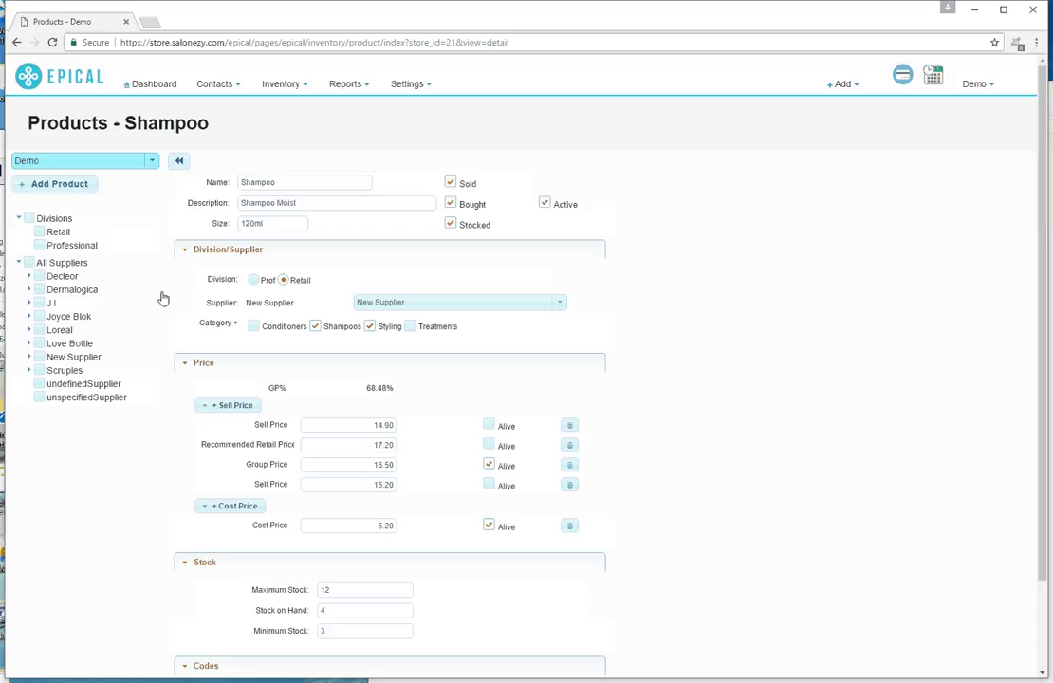
{"action": "scroll", "coordinate": [114, 479], "scroll_direction": "down", "scroll_amount": 2}
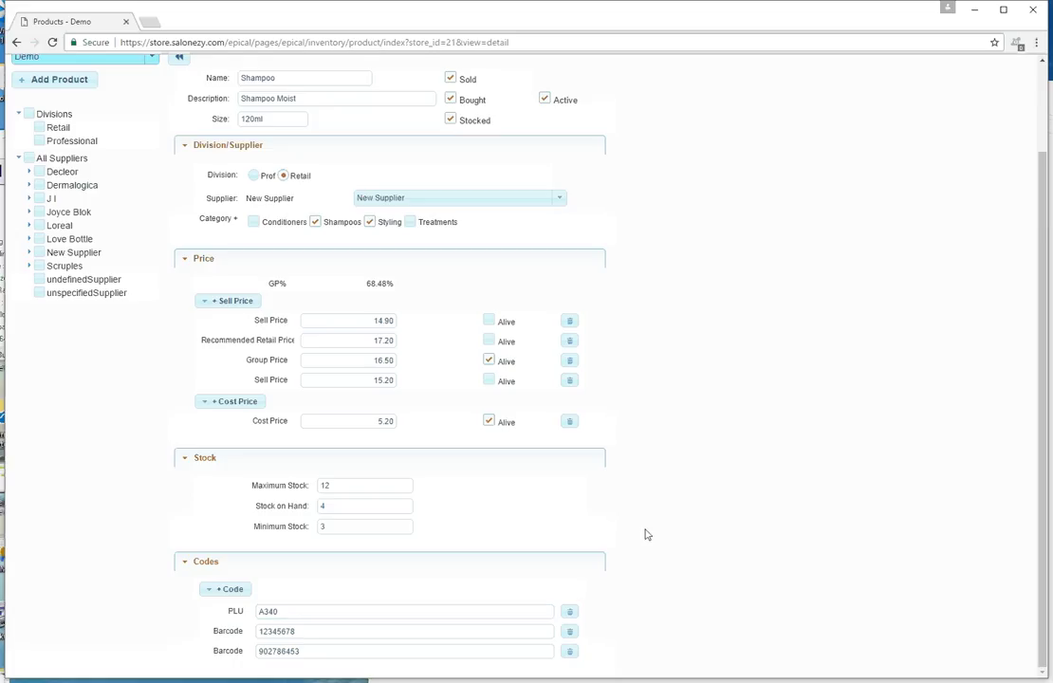
{"action": "scroll", "coordinate": [645, 535], "scroll_direction": "up", "scroll_amount": 2}
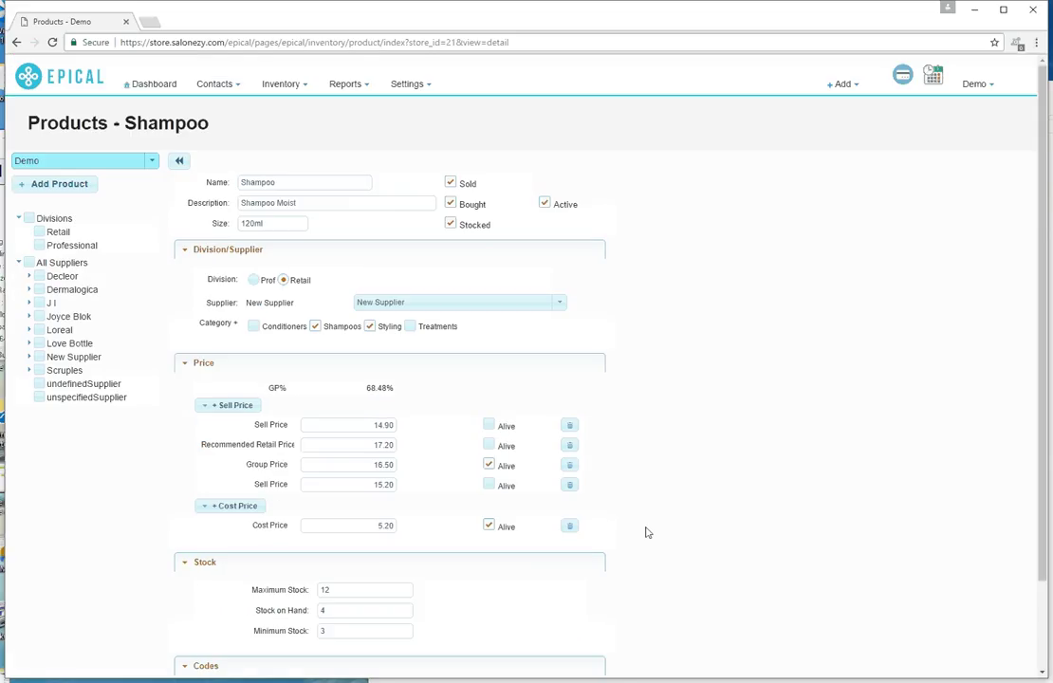